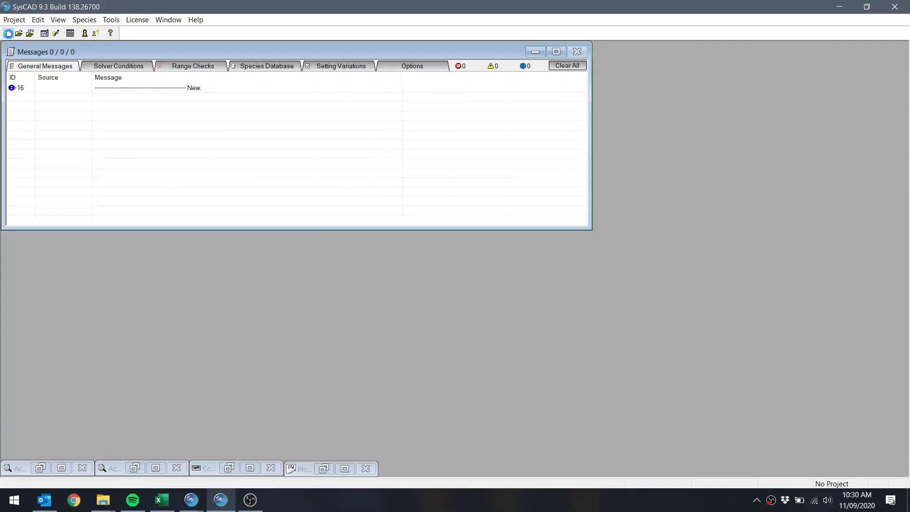
Choose the Benzene Example configuration and move to the project name field
left_click(317, 185)
left_click(354, 348)
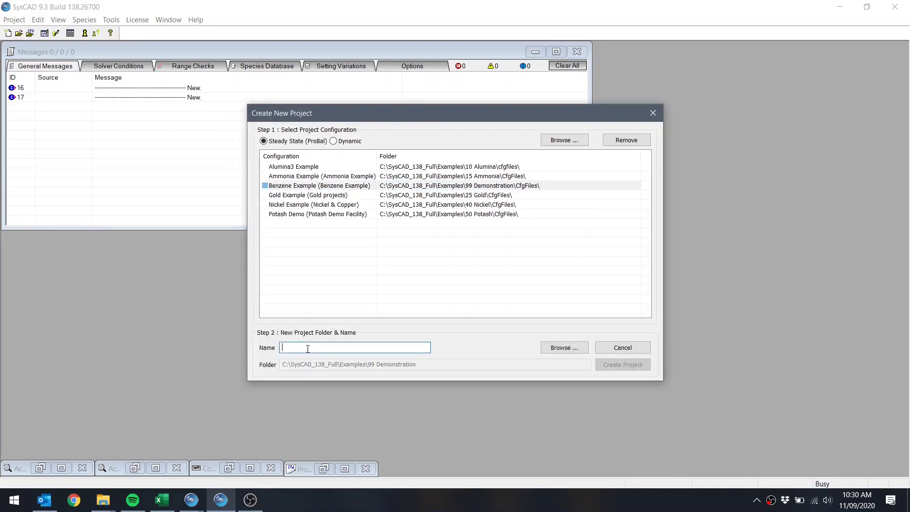
type("Benzene Flowsheet")
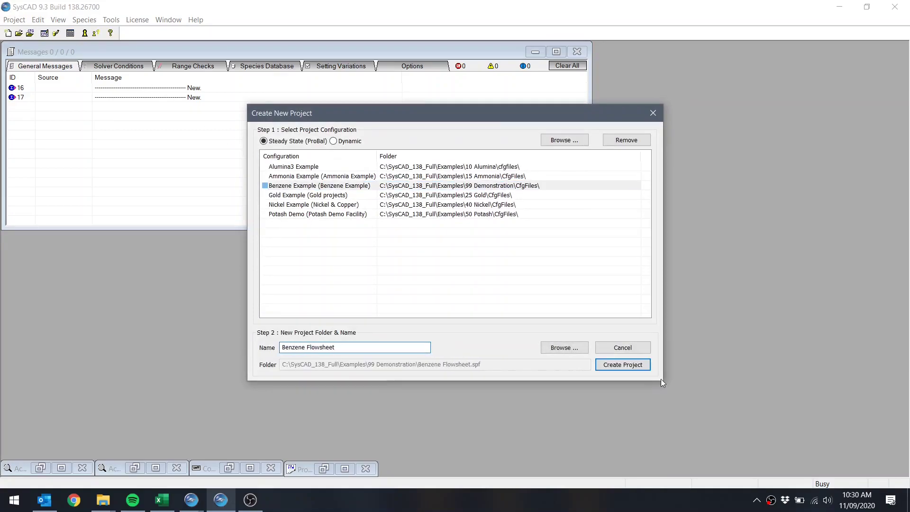
Create the project and place feeder/sinks Hydrogen and Toluene on the left, Benzene and OffGas on the right
left_click(640, 364)
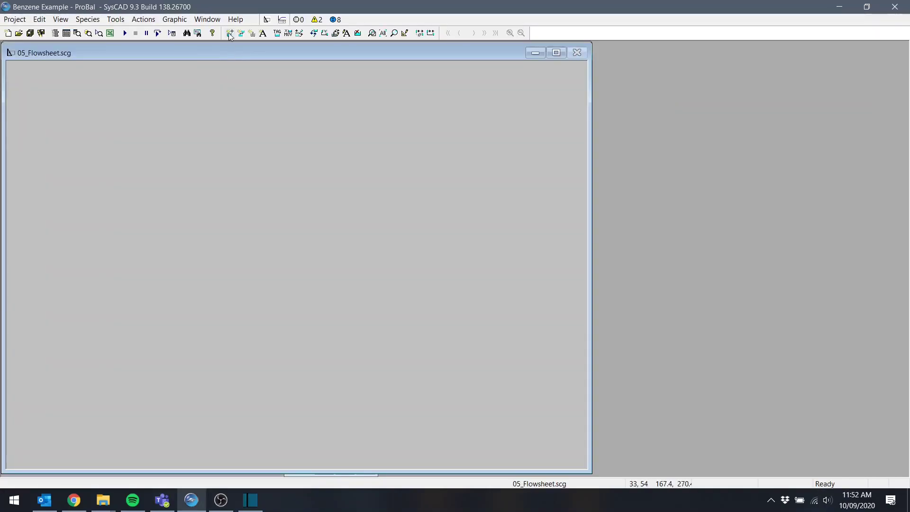
left_click(229, 32)
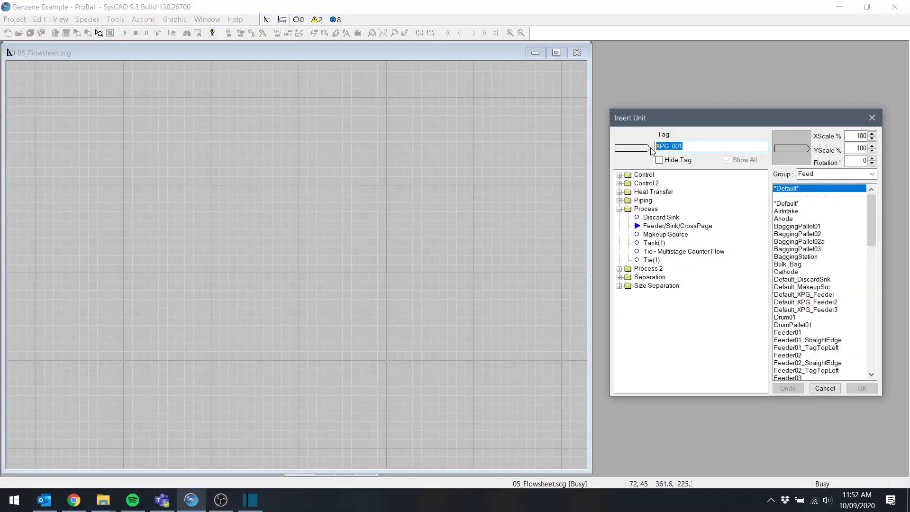
left_click(123, 186)
type("Toluene")
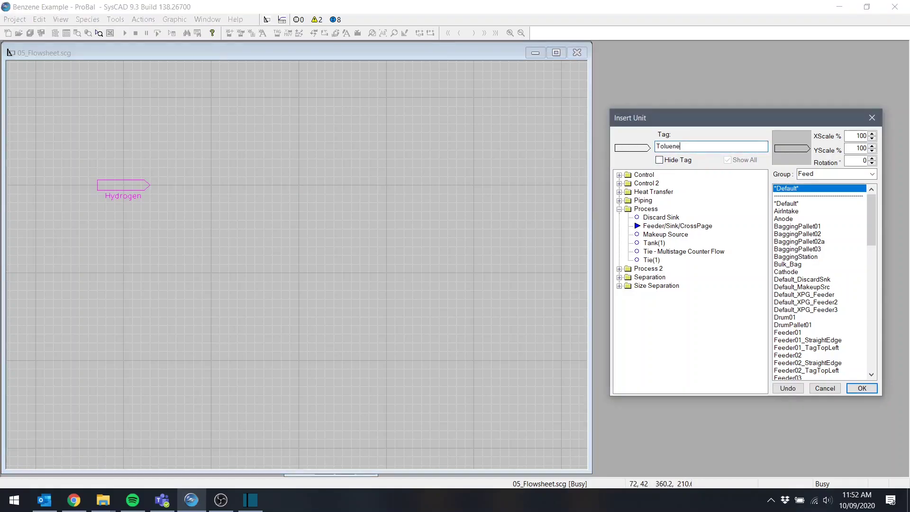
left_click(123, 274)
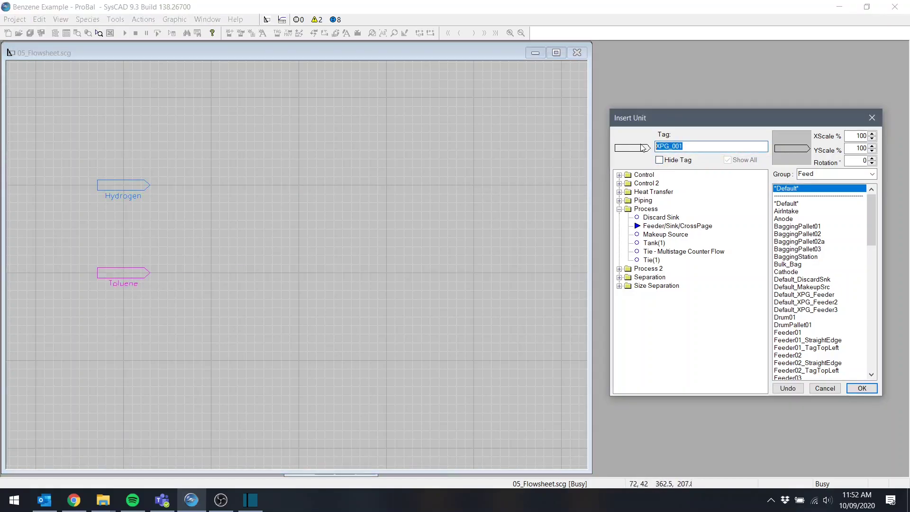
left_click(473, 229)
type("OffGas")
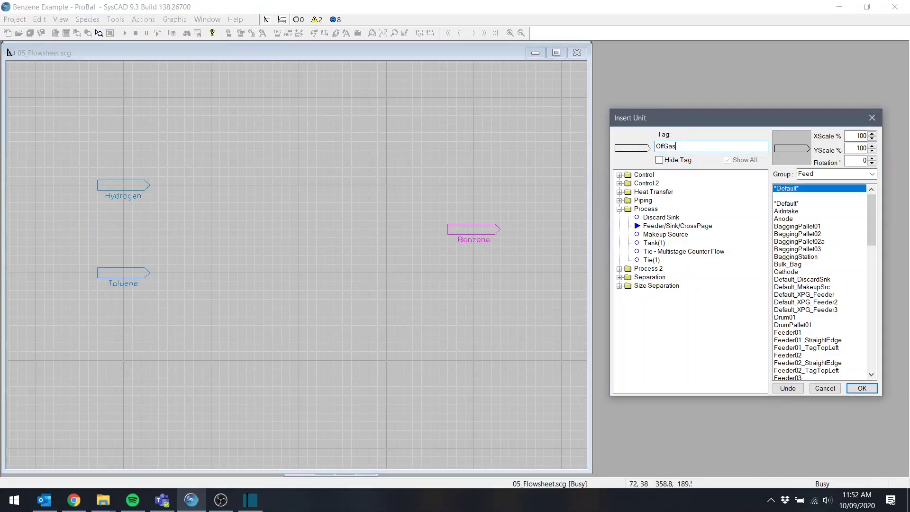
left_click(473, 185)
type("Reactor")
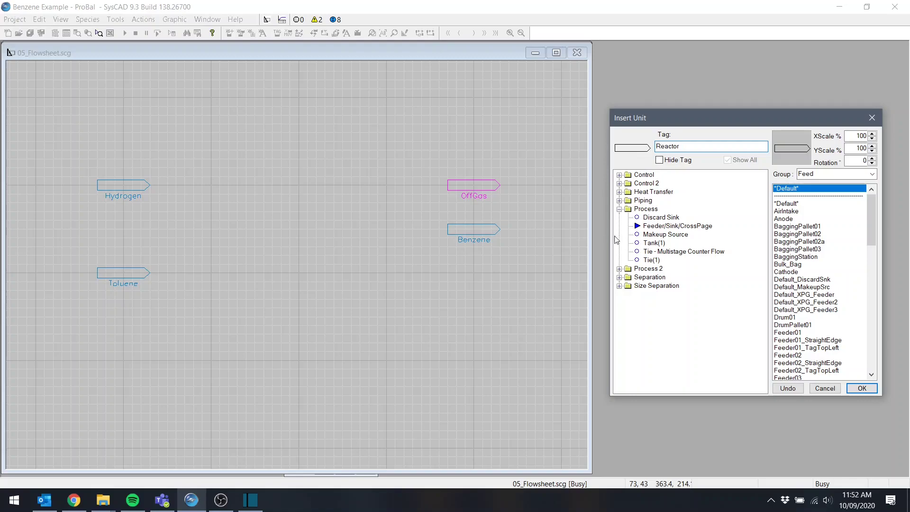
Place a Reactor tank and a Still tank drawn with the tray tower symbol to its right
left_click(653, 243)
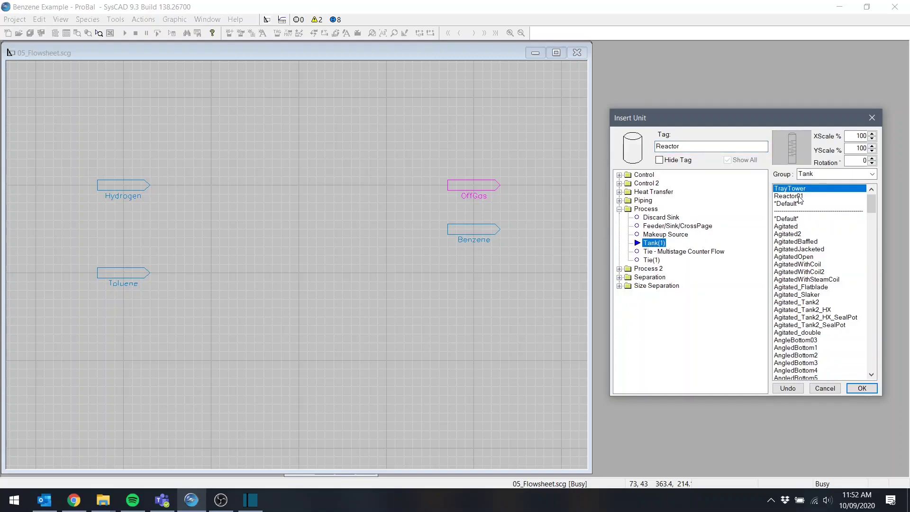
left_click(252, 230)
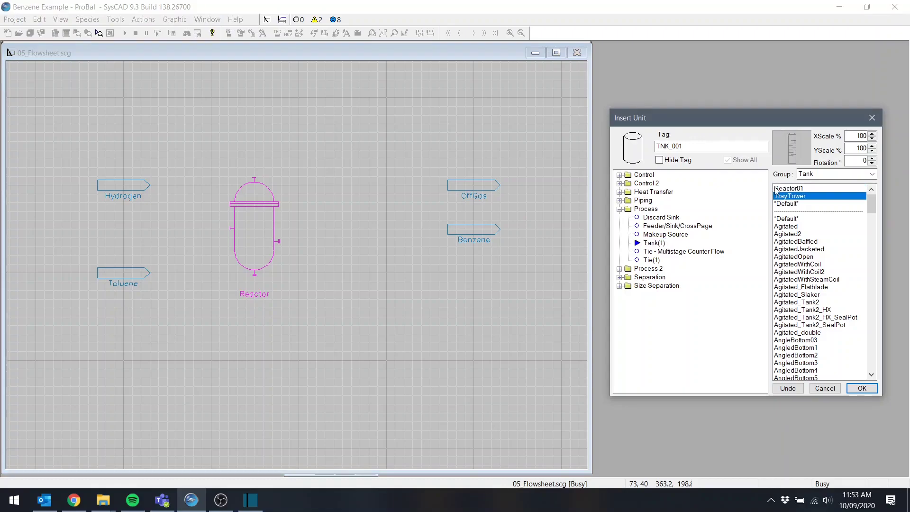
left_click(790, 196)
type("Still")
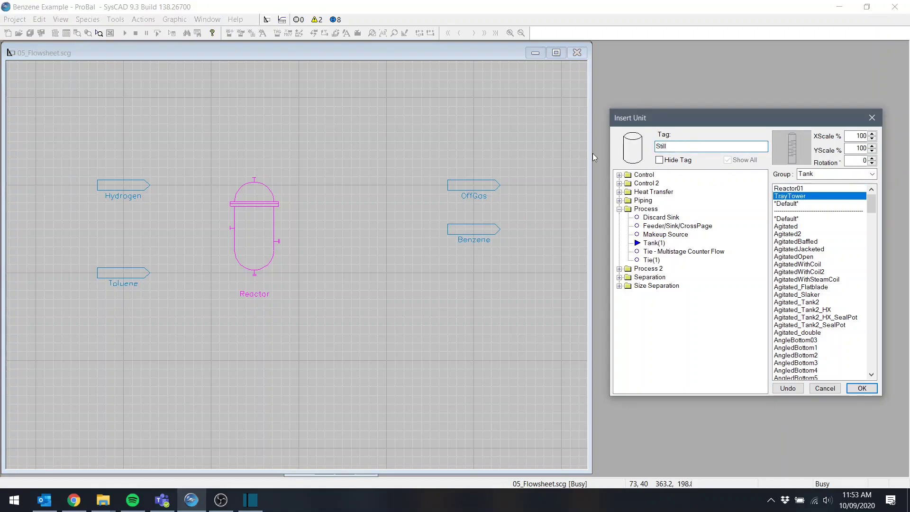
left_click(389, 265)
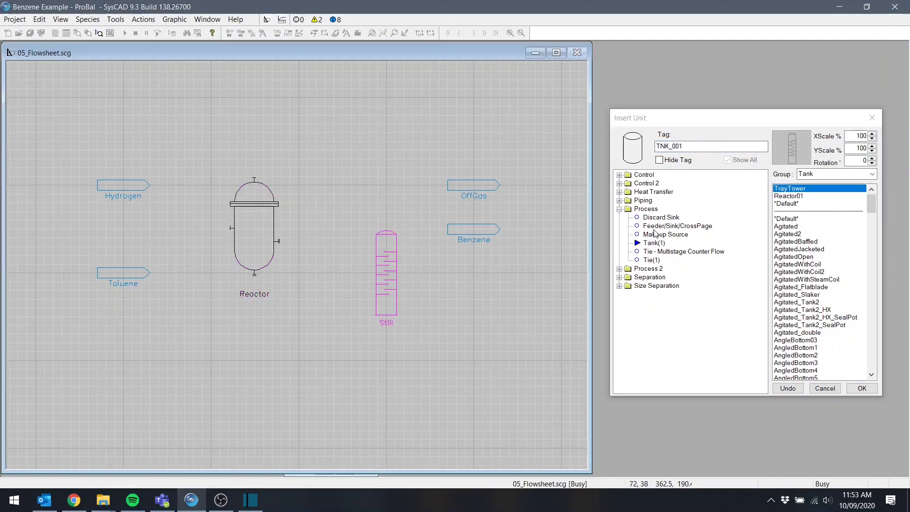
Place two tie junctions, one right of Toluene and one between Reactor and Still
left_click(651, 260)
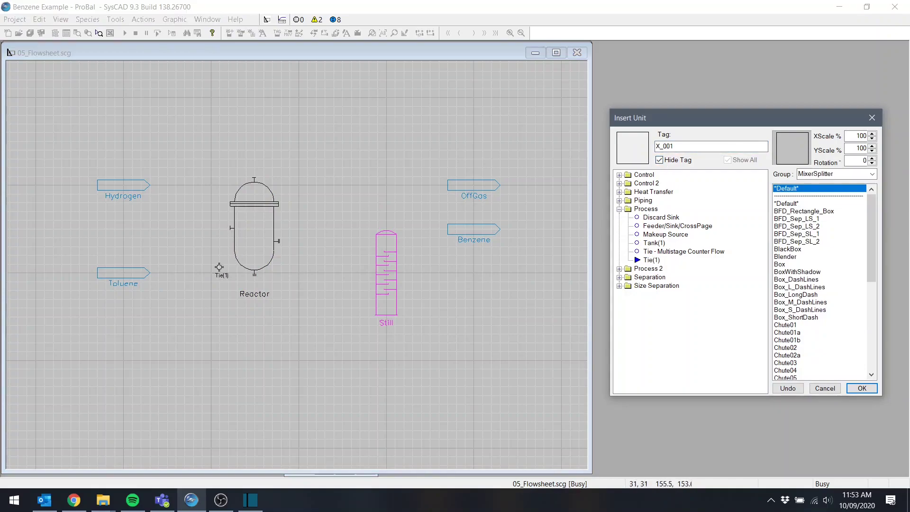
left_click(192, 273)
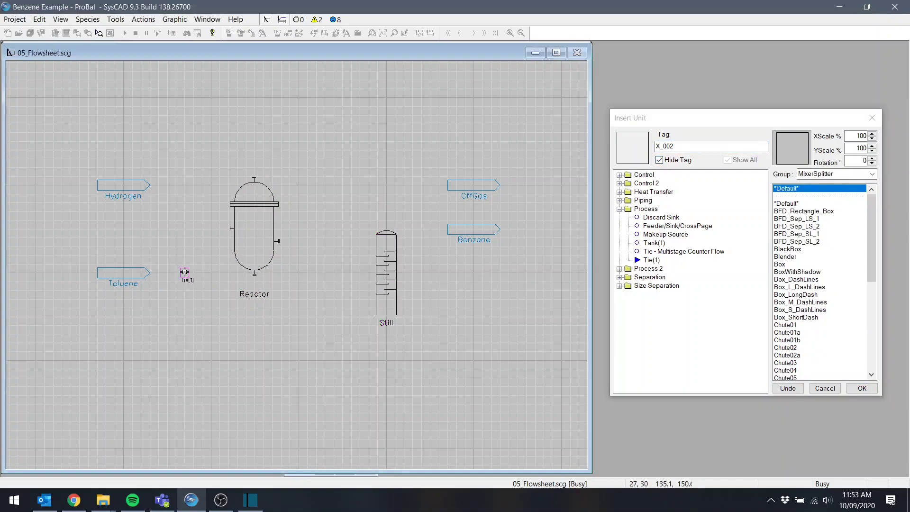
left_click(326, 229)
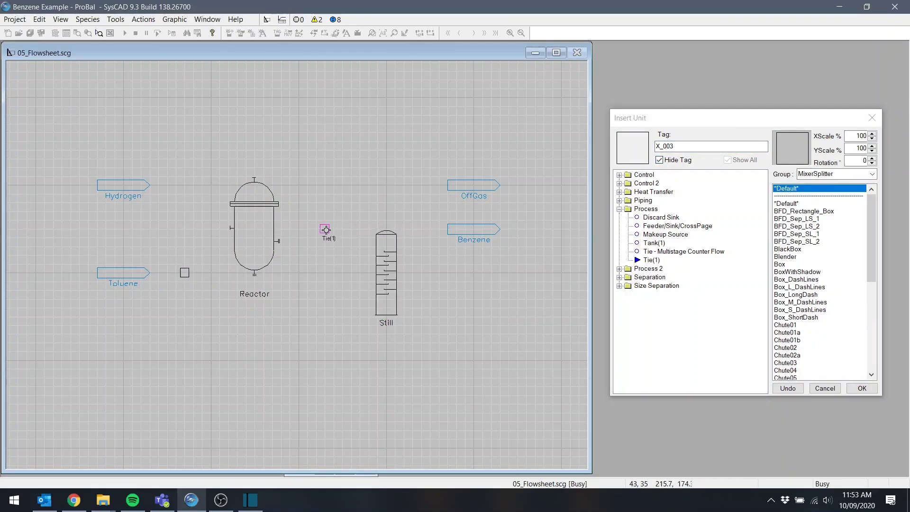
Close Insert Unit and link the Hydrogen feeder into the Reactor input
left_click(861, 390)
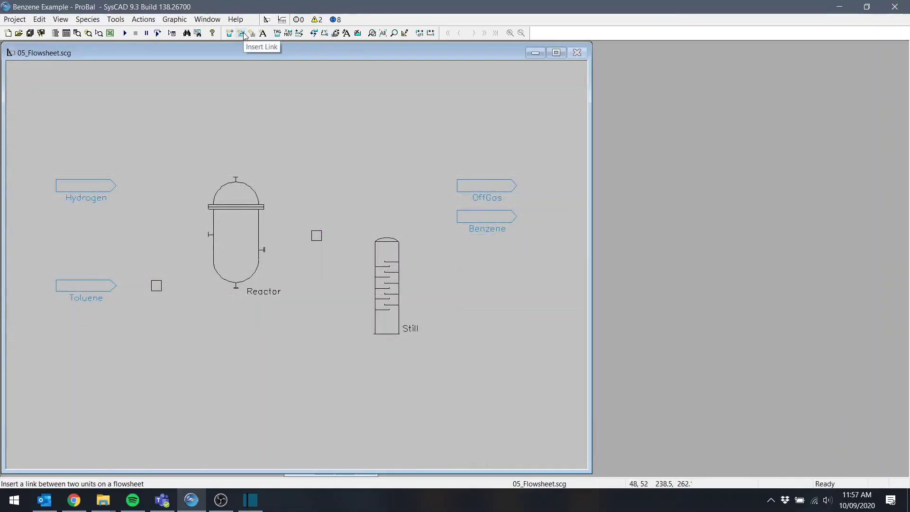
left_click(249, 36)
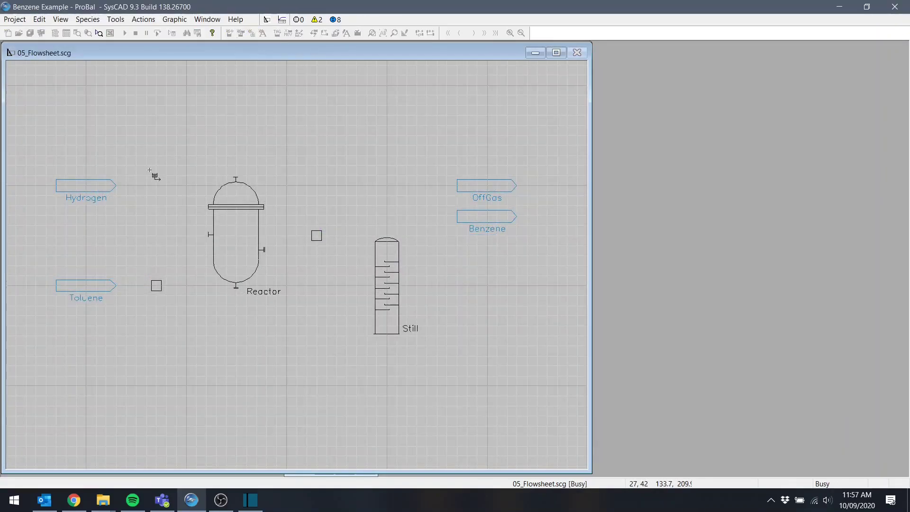
left_click(116, 185)
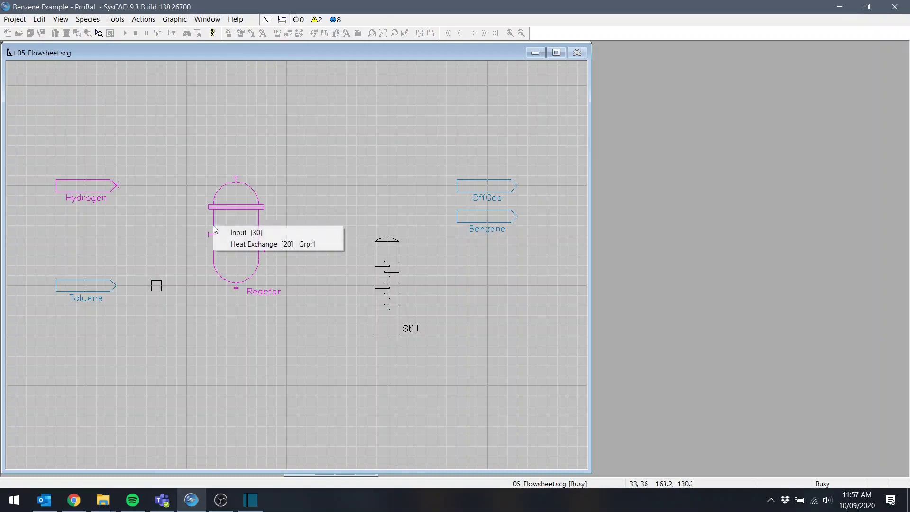
left_click(214, 226)
left_click(497, 395)
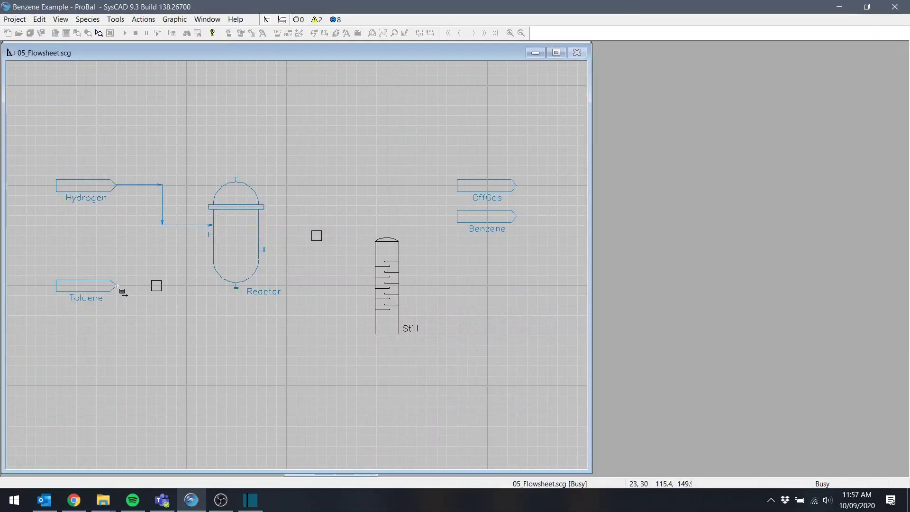
Link Toluene to its tie junction and the tie onward into the Reactor input
left_click(155, 287)
left_click(498, 396)
left_click(156, 288)
left_click(214, 248)
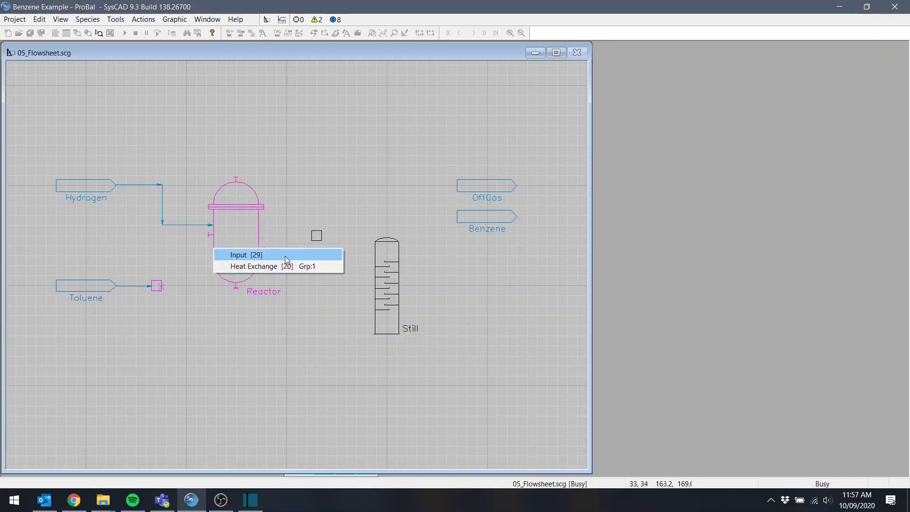
left_click(256, 253)
left_click(498, 396)
Link the Reactor outlet to the second tie, then the tie to OffGas and to the Still inlet
left_click(265, 238)
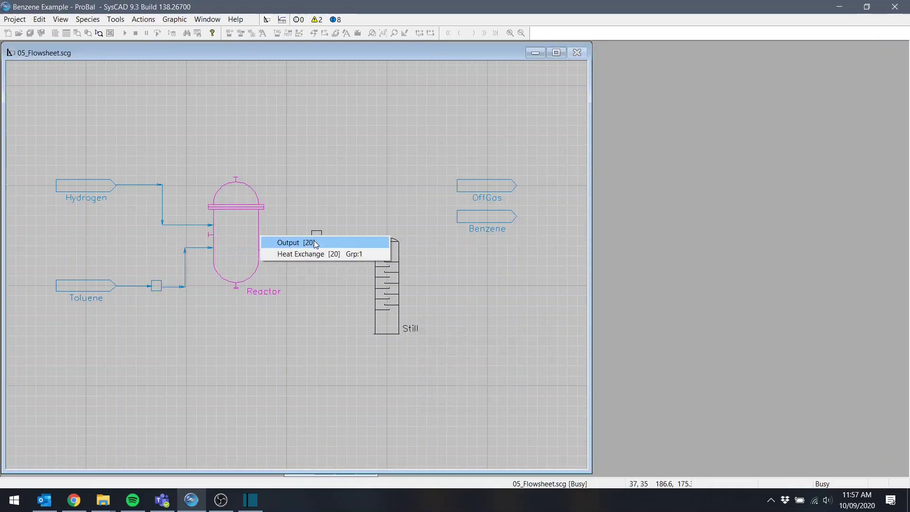
left_click(320, 239)
left_click(498, 396)
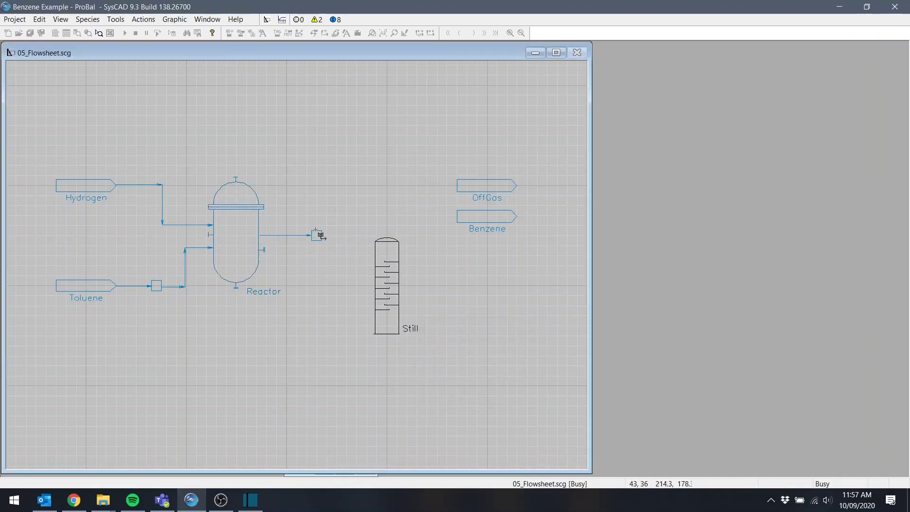
left_click(461, 187)
left_click(498, 396)
left_click(381, 287)
left_click(498, 396)
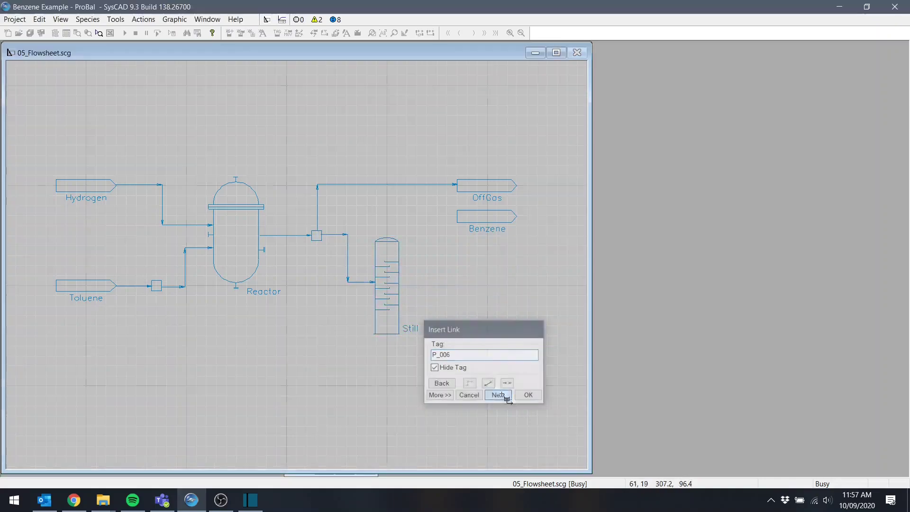
Link the Still top to Benzene and the Still bottoms back to the Toluene tie as a recycle
left_click(386, 239)
left_click(461, 218)
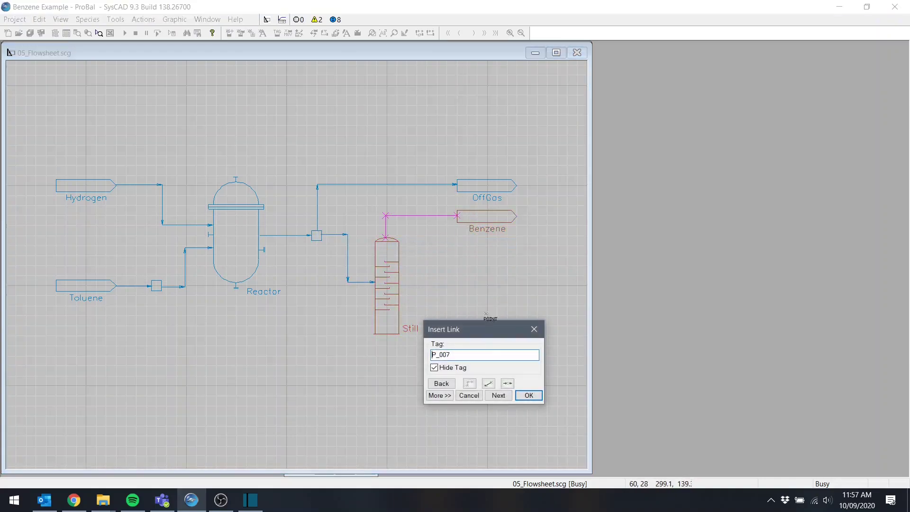
left_click(498, 396)
left_click(377, 332)
left_click(410, 335)
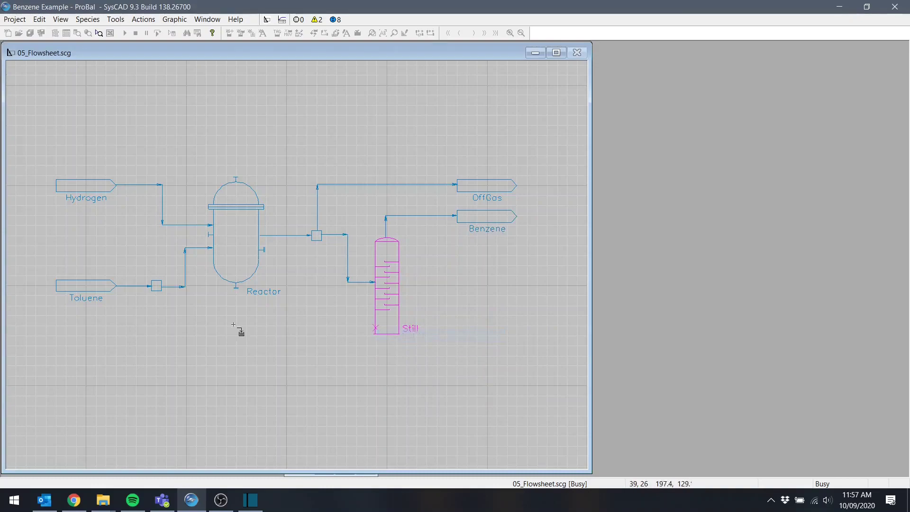
left_click(158, 288)
left_click(528, 398)
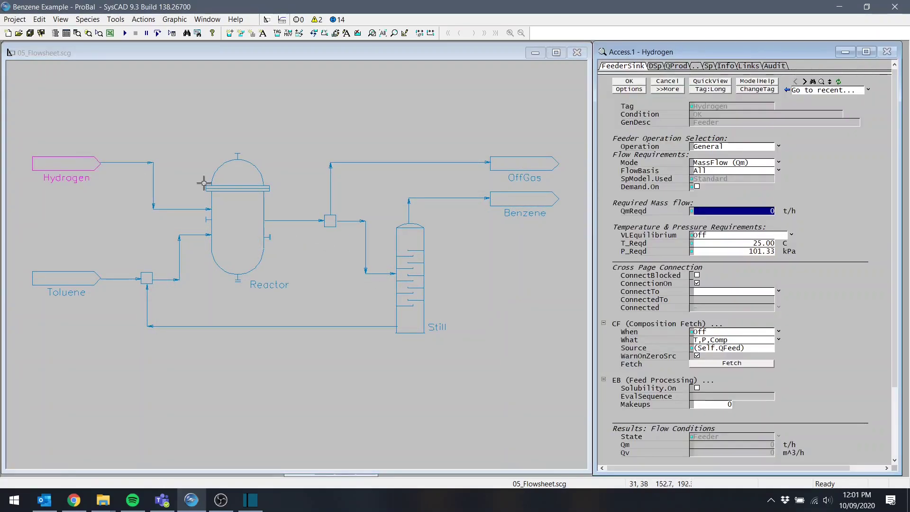
Set the Hydrogen feed QmReqd to 820 kg/h and enter the Toluene feed mass flow
right_click(711, 210)
mouse_move(640, 216)
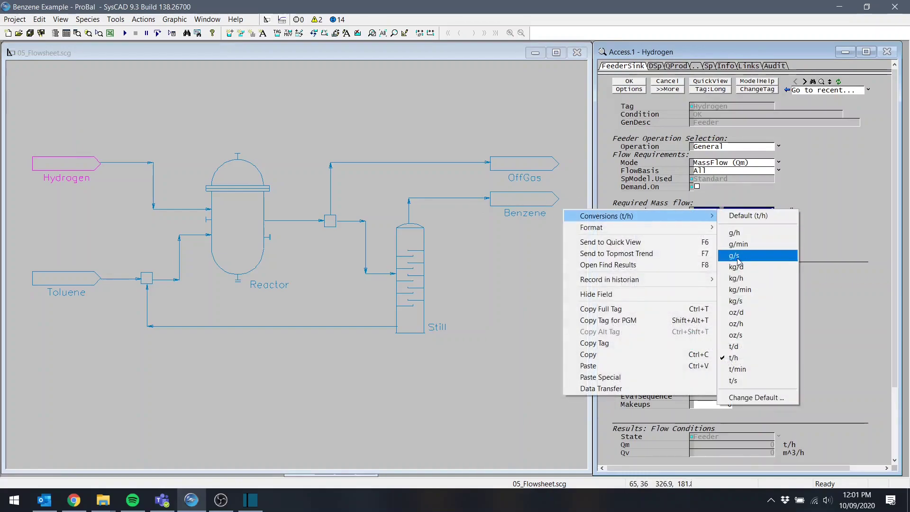
left_click(738, 278)
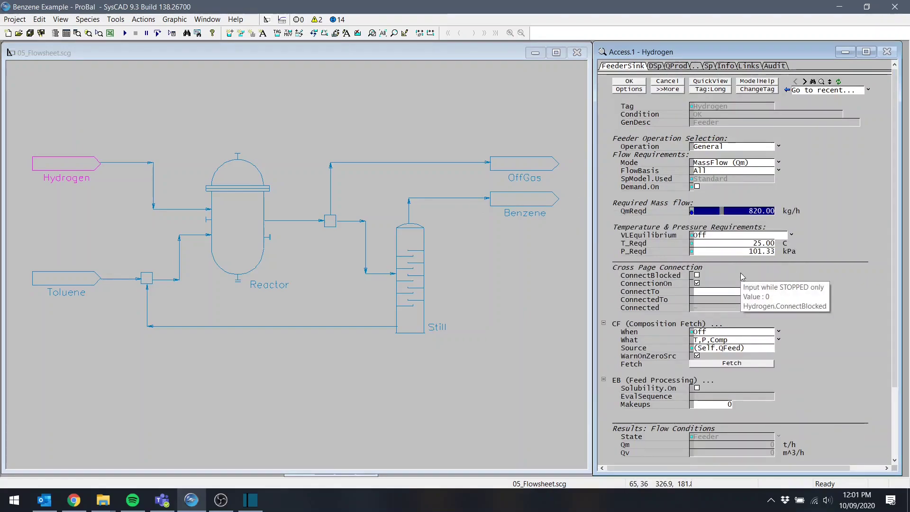
left_click(71, 287)
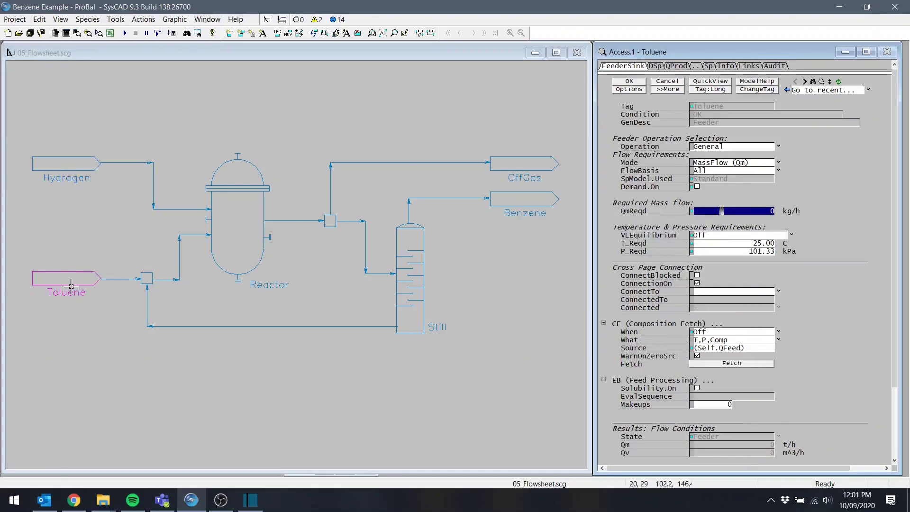
type("10000")
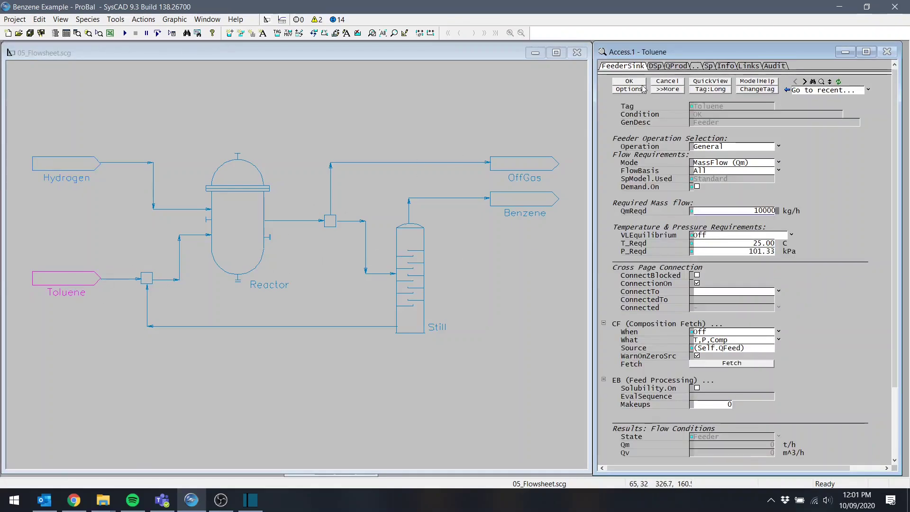
key("Return")
On the DSp tabs make Hydrogen 100% H2(g) and Toluene 100% C6H5CH3(l)
left_click(66, 165)
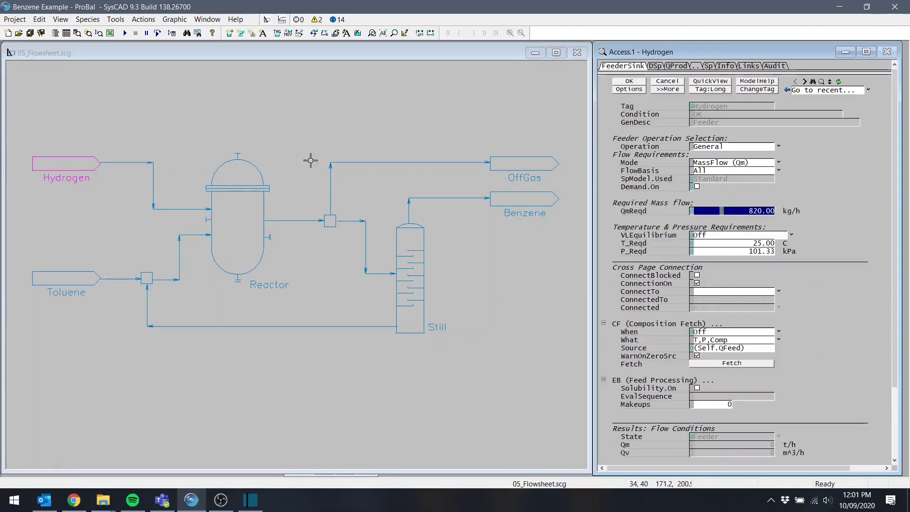
left_click(655, 67)
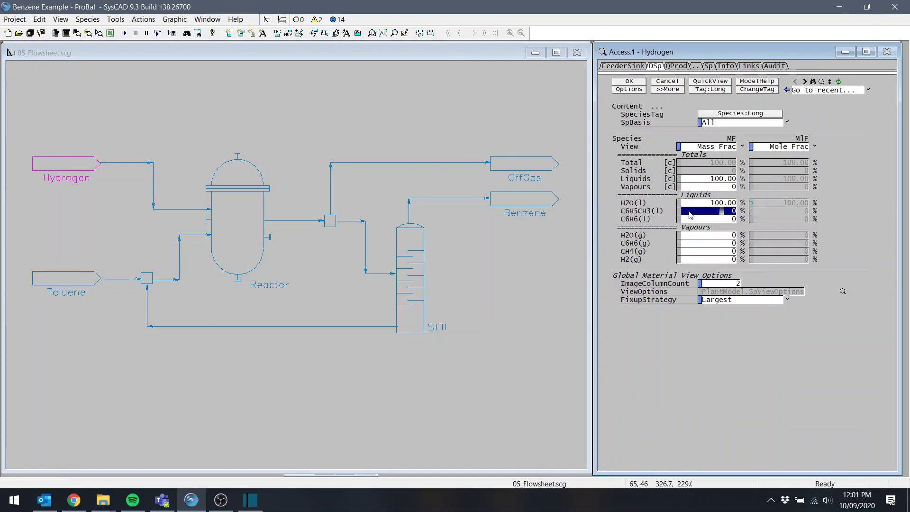
left_click(693, 260)
type("100")
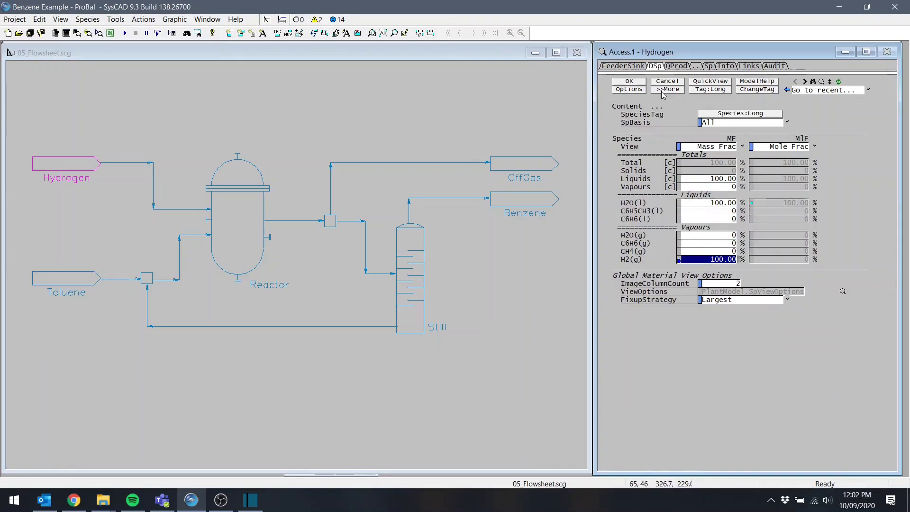
right_click(79, 275)
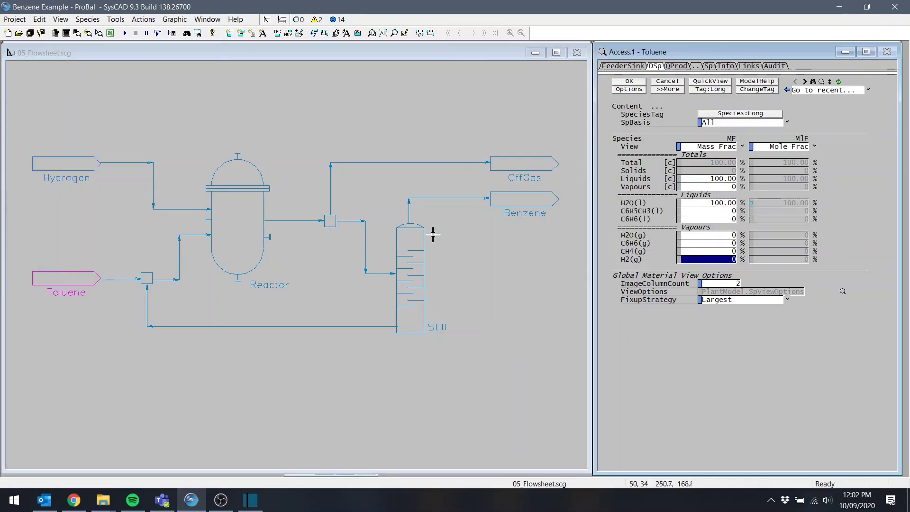
left_click(708, 211)
type("10")
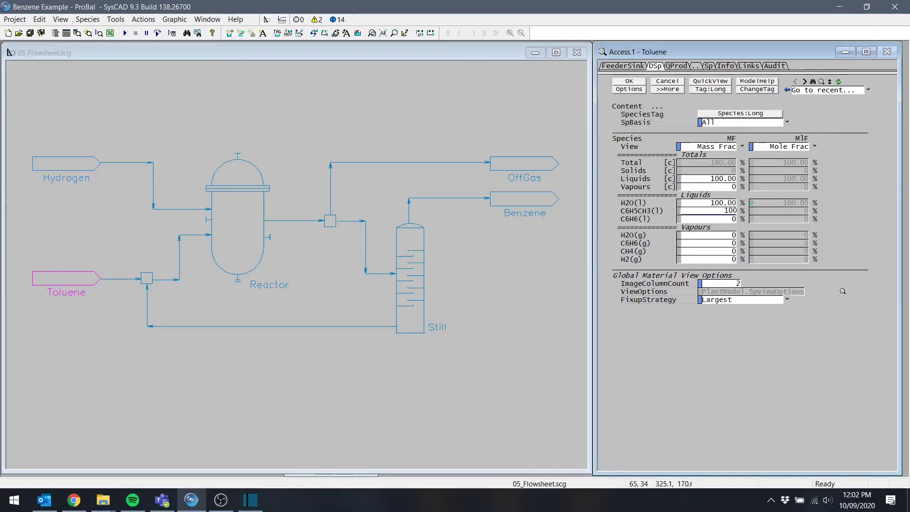
type("0")
key("Return")
left_click(629, 81)
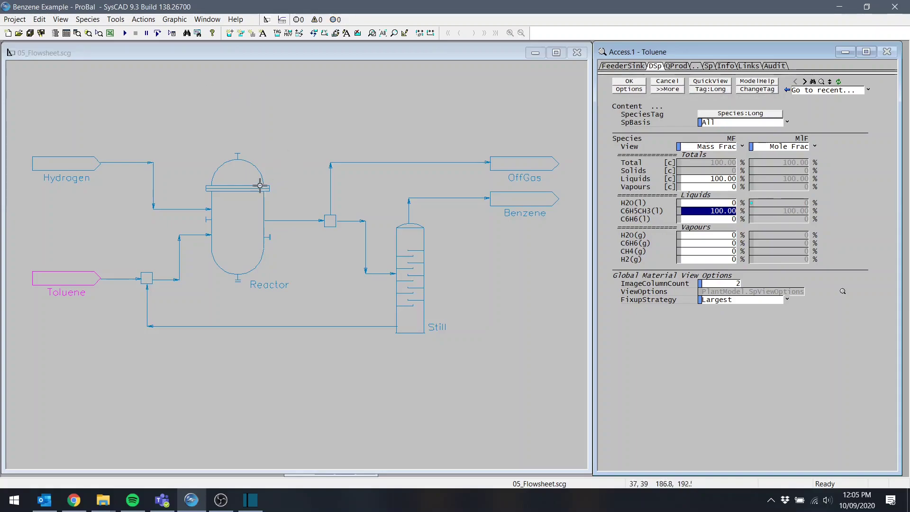
Set Reactor reactions to On-AutoSequence and open its reaction file for editing
right_click(247, 200)
left_click(775, 243)
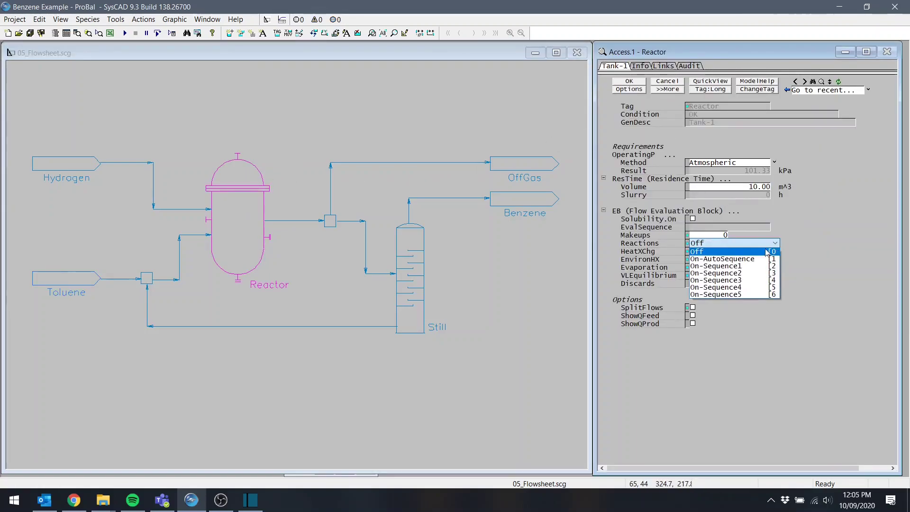
left_click(725, 260)
left_click(618, 66)
left_click(704, 153)
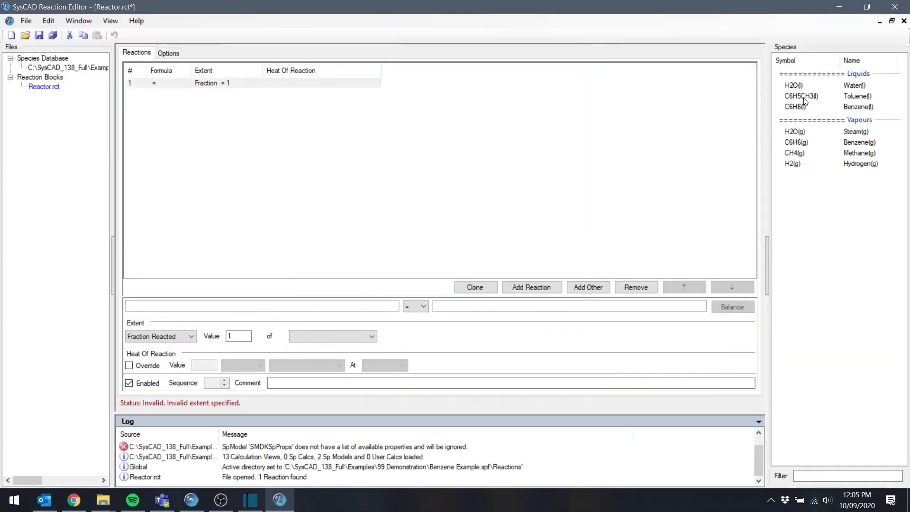
Define toluene + hydrogen → benzene + methane at 0.75 fraction reacted and save Reactor.rct
left_click_drag(802, 96, 366, 305)
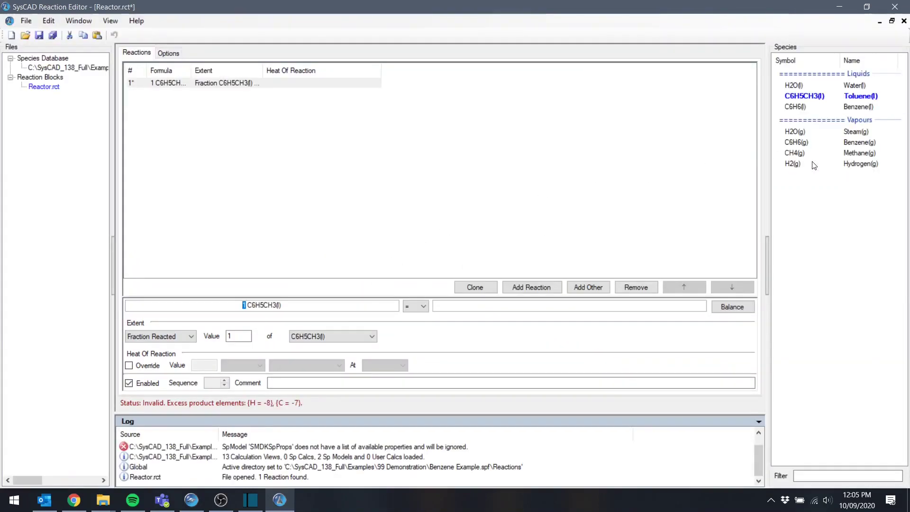
left_click_drag(793, 164, 336, 308)
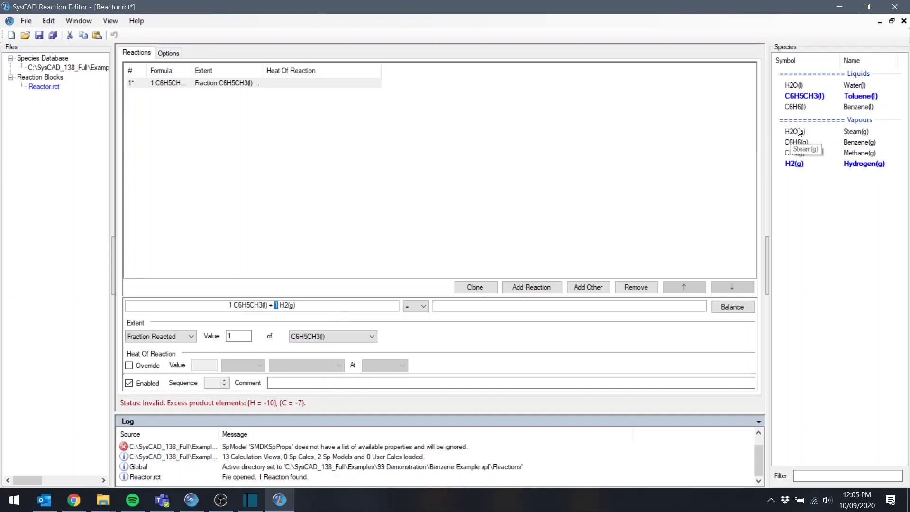
left_click_drag(798, 107, 591, 307)
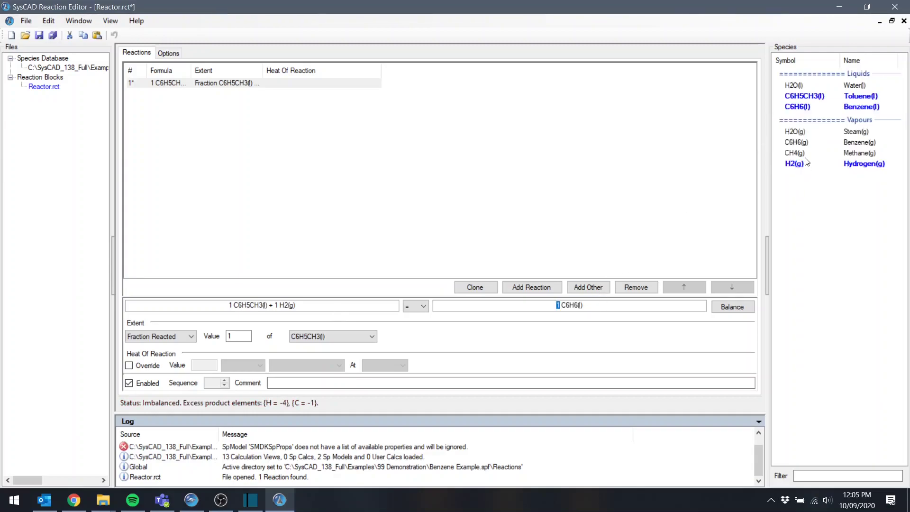
left_click_drag(797, 152, 669, 306)
type("0.75")
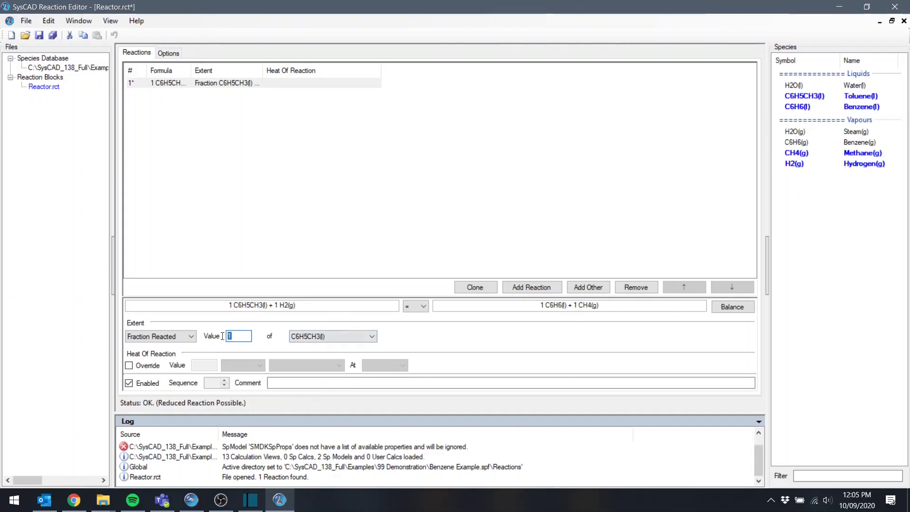
left_click(38, 35)
key("alt+Tab")
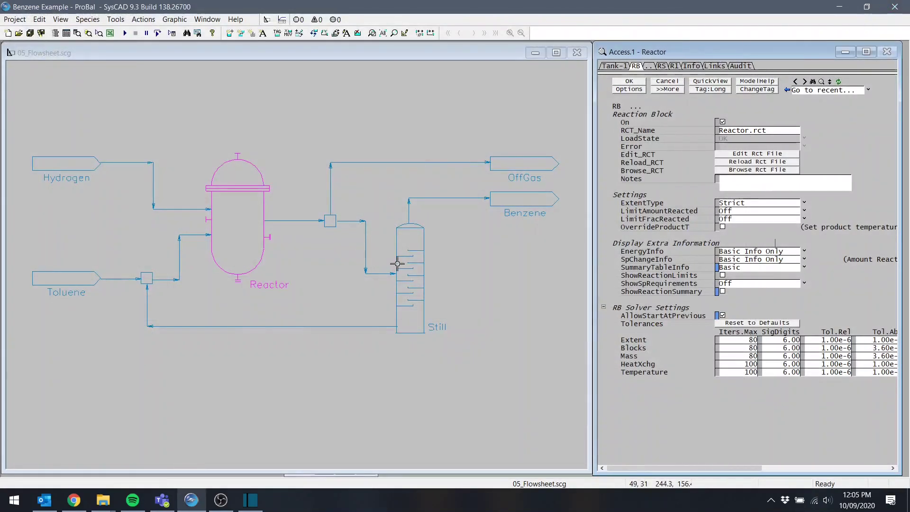
Enable Still reactions and save Still.rct converting C6H6(l) to C6H6(g) at fraction 1, then close the editor
left_click(397, 263)
left_click(774, 244)
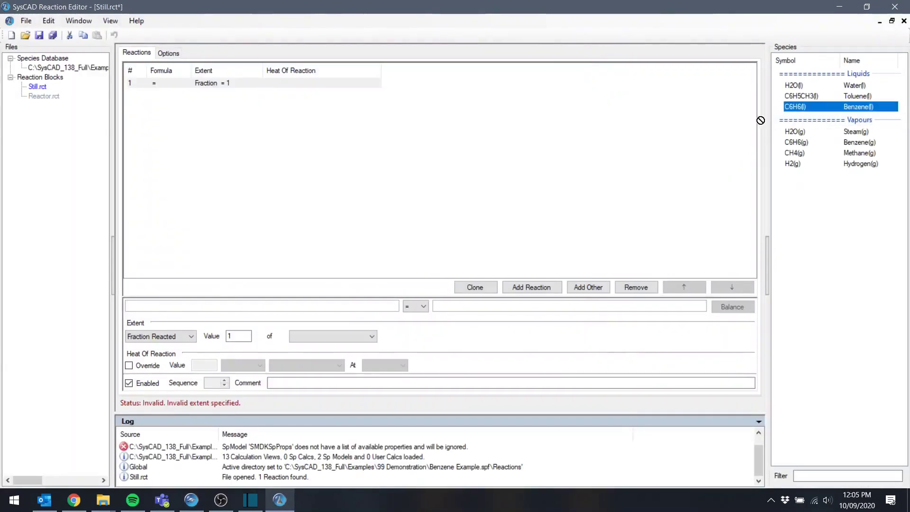
left_click_drag(359, 306, 360, 306)
left_click_drag(797, 142, 613, 305)
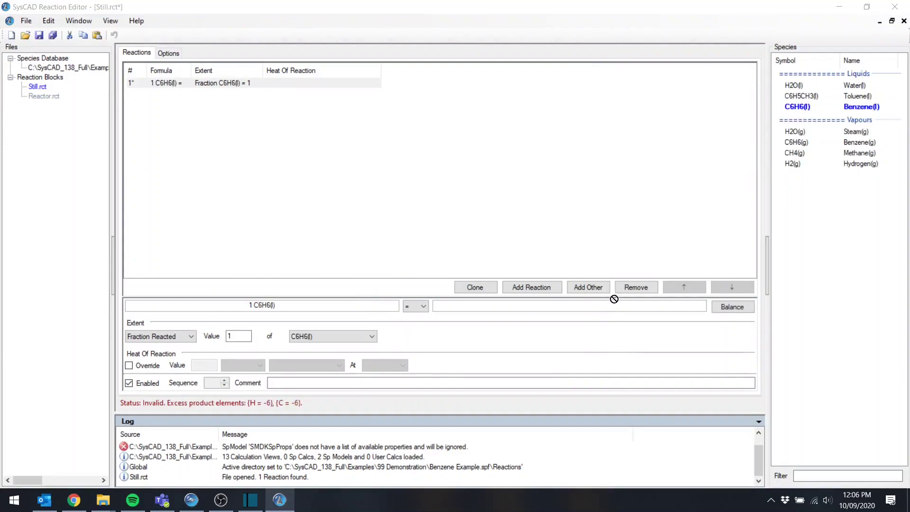
type("1 C6H6(g)")
left_click(239, 336)
key("ctrl+s")
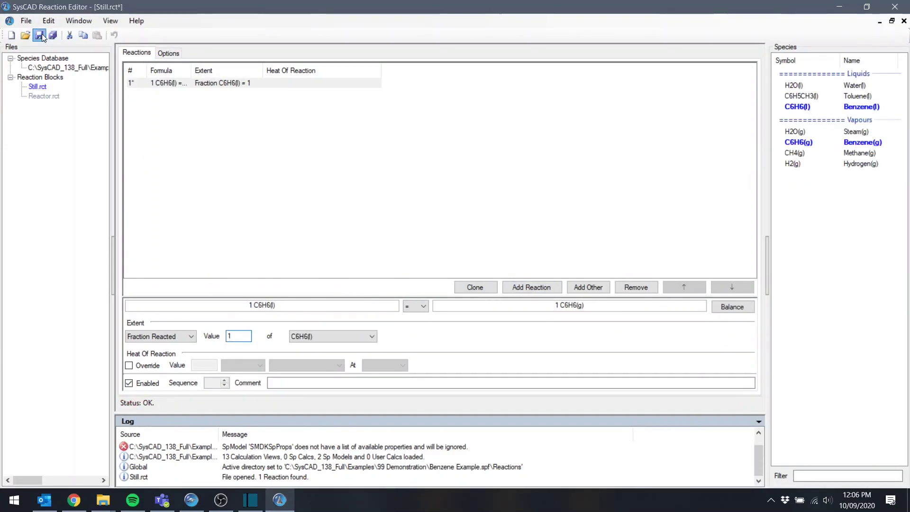
left_click(905, 7)
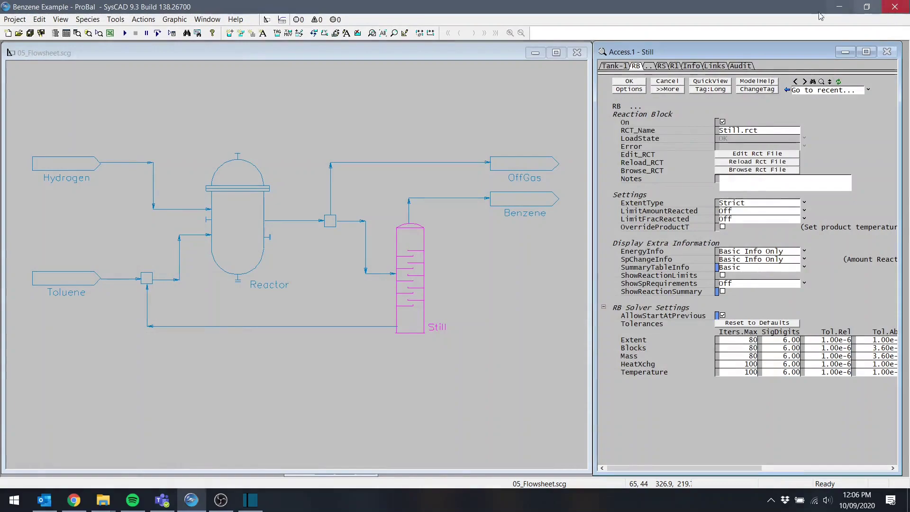
Tick SplitFlows on tie X_002 and set a Gas Vent sending 100% of gas to stream P_005
right_click(329, 227)
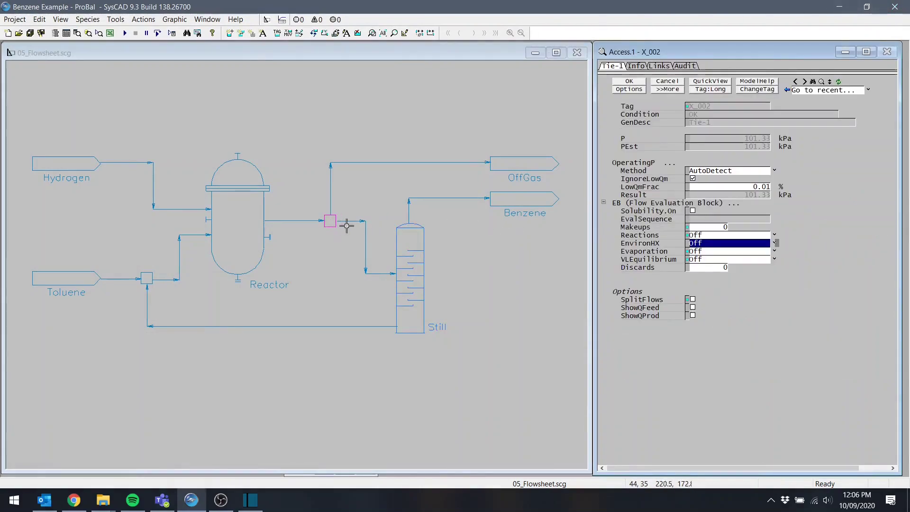
left_click(691, 300)
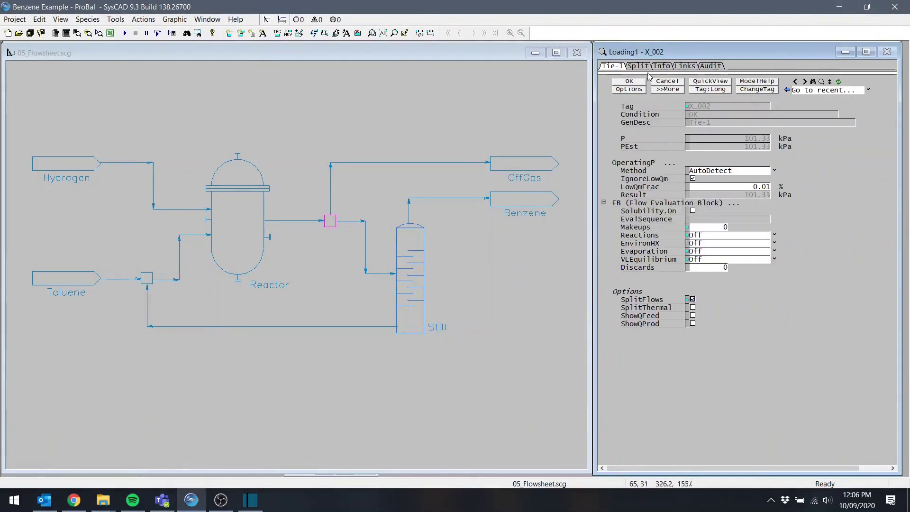
left_click(640, 65)
left_click(758, 122)
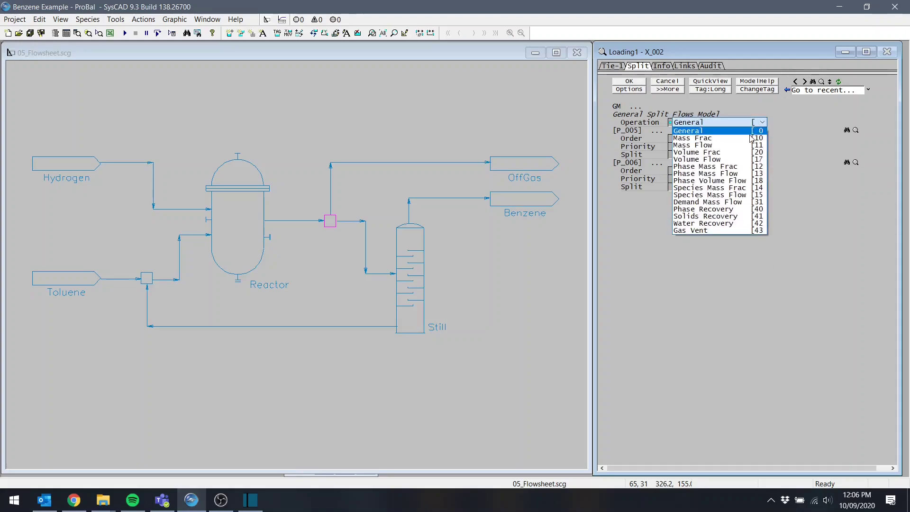
left_click(720, 233)
left_click(440, 164)
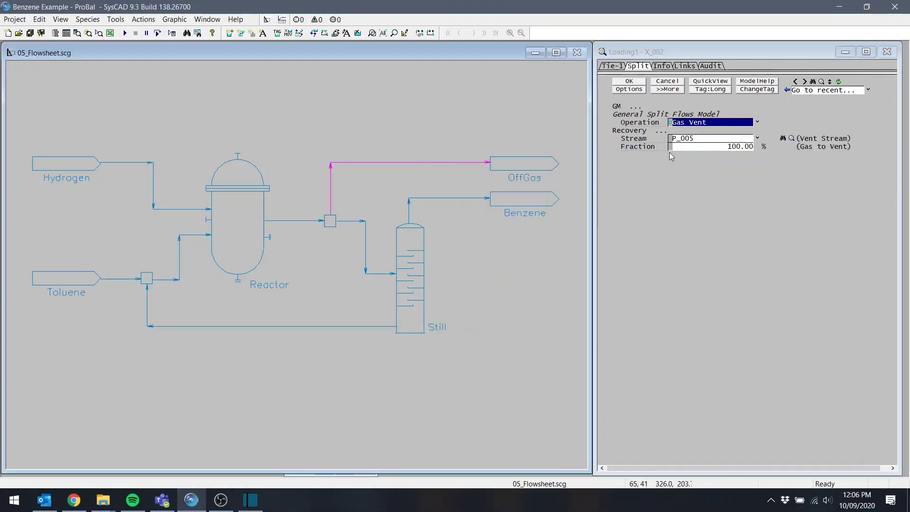
Set the Still split to Phase Mass Frac with 100% of vapours to P_007
left_click(417, 249)
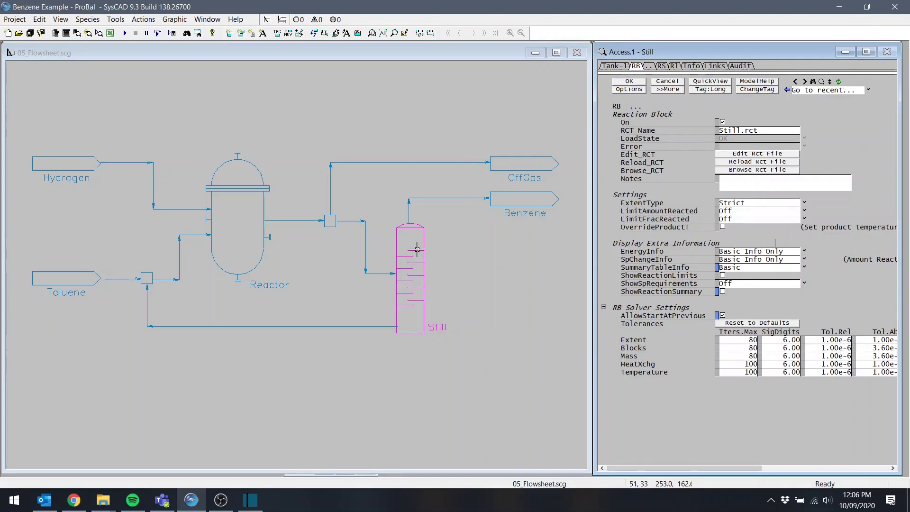
left_click(625, 66)
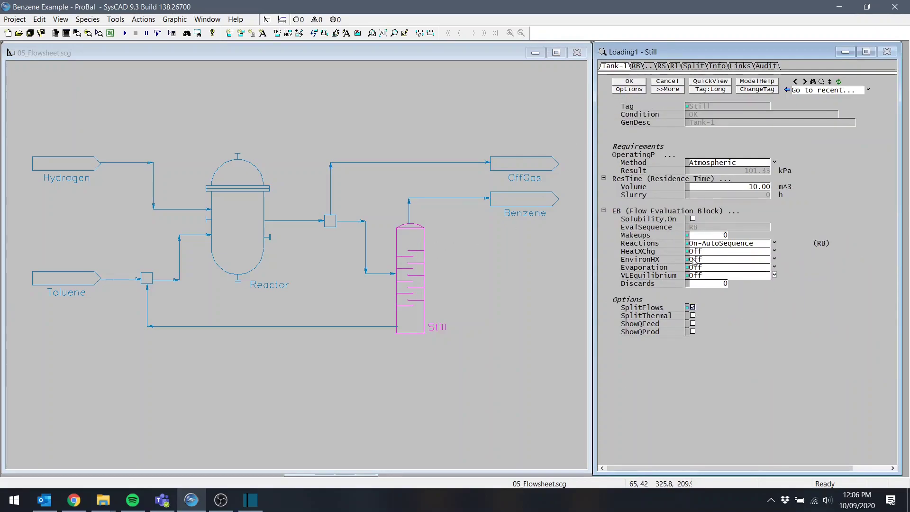
left_click(668, 65)
left_click(761, 122)
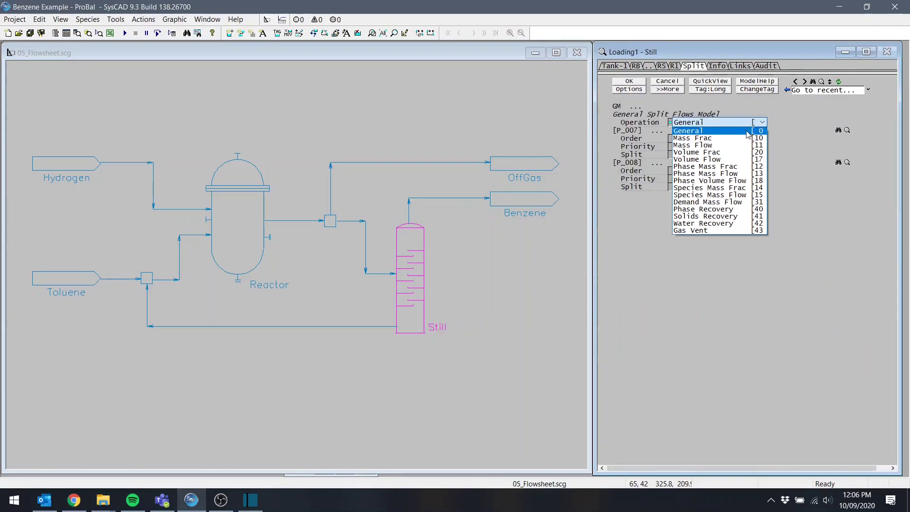
left_click(706, 161)
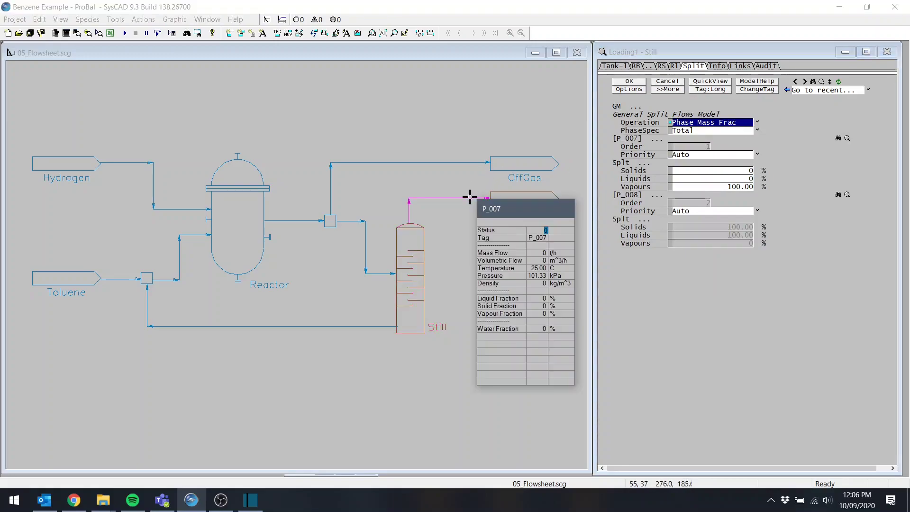
left_click(740, 186)
left_click(629, 83)
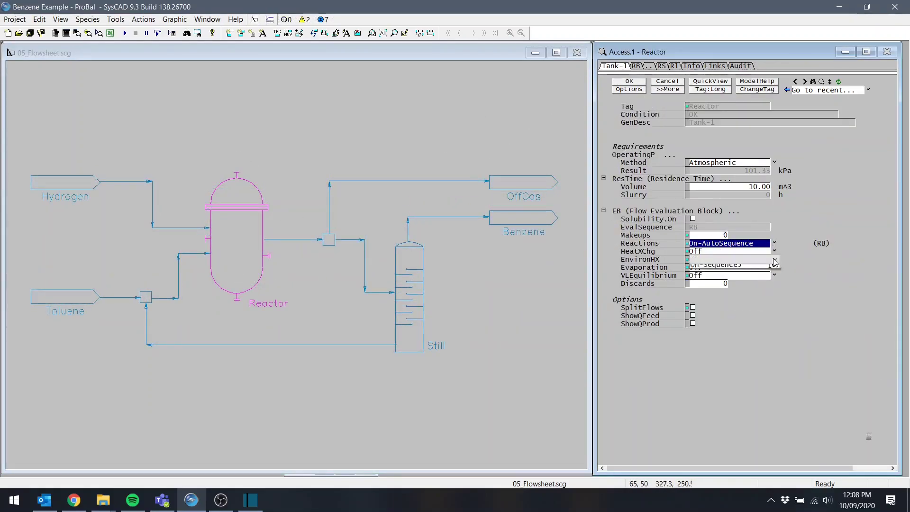
Turn on Reactor EnvironHX with the ProductTemp model and T_Reqd 600 °C
left_click(758, 260)
left_click(729, 271)
left_click(754, 115)
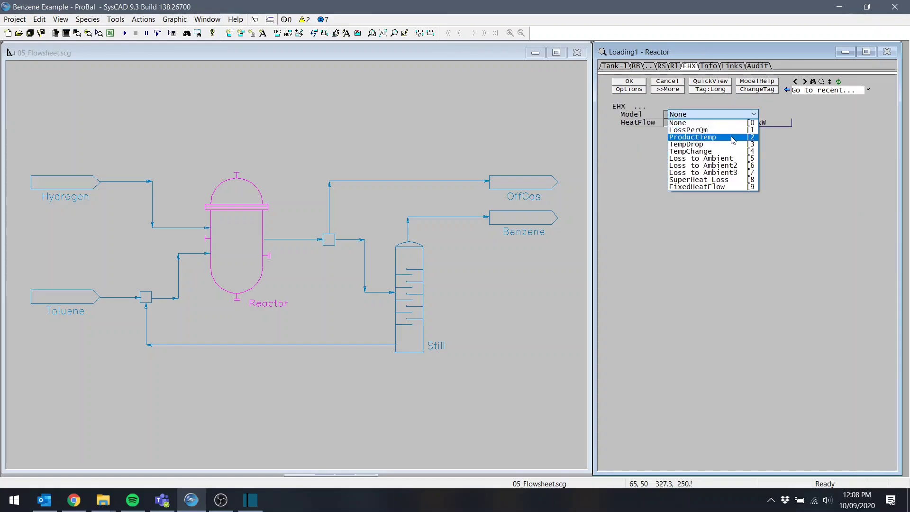
left_click(693, 136)
type("600")
left_click(629, 83)
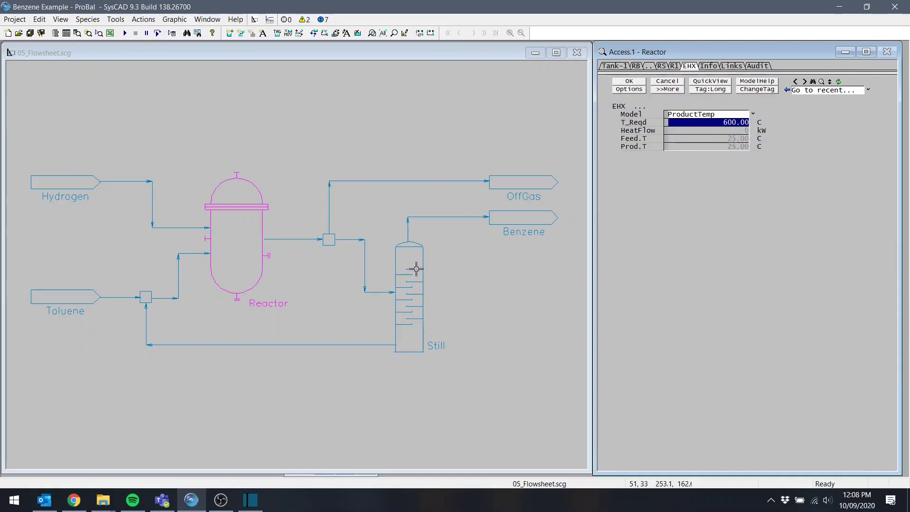
Turn on Still EnvironHX with the ProductTemp model for an 80 °C product temperature
double_click(409, 274)
left_click(611, 66)
left_click(775, 260)
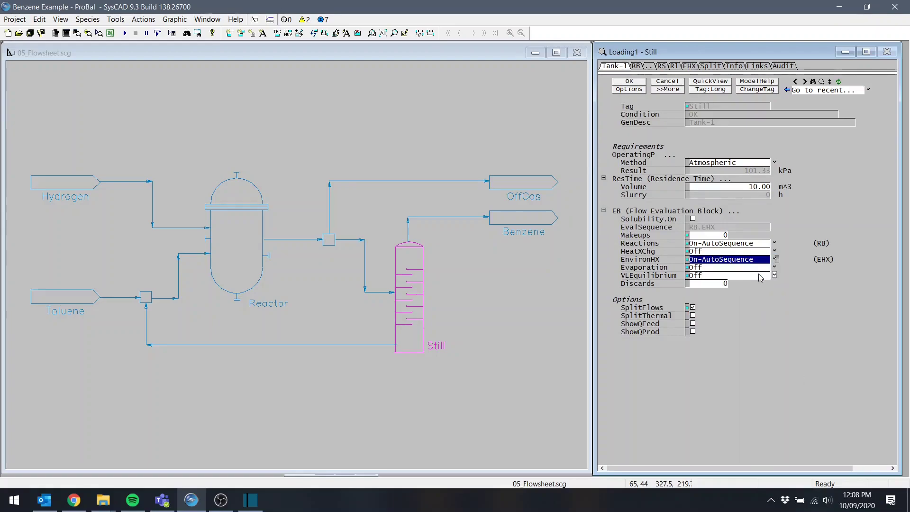
left_click(729, 276)
left_click(754, 114)
left_click(704, 136)
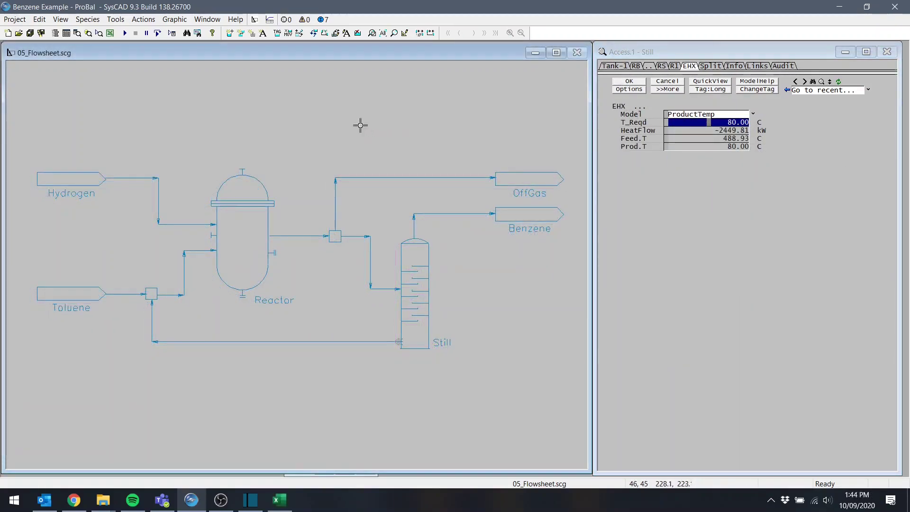
Run the solver and verify pipe P_007 shows 8.48 t/h C6H6(g) in the Benzene product
left_click(126, 33)
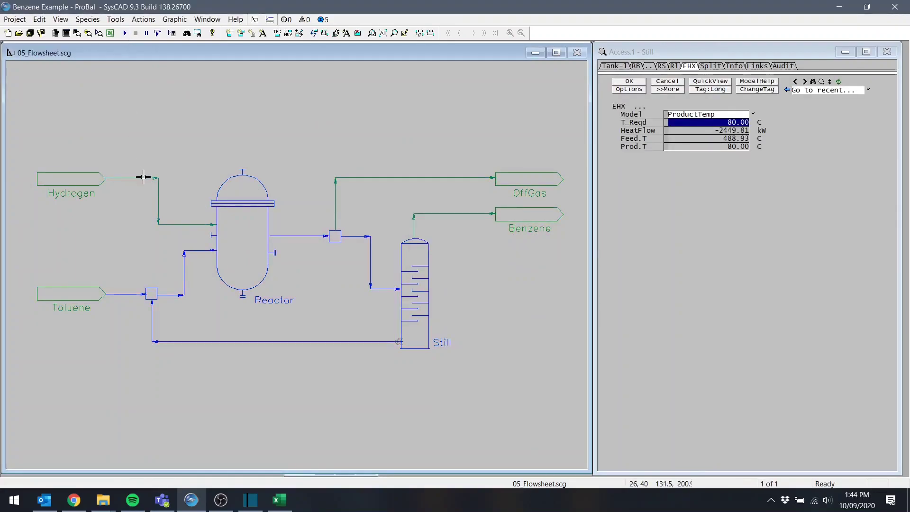
mouse_move(283, 342)
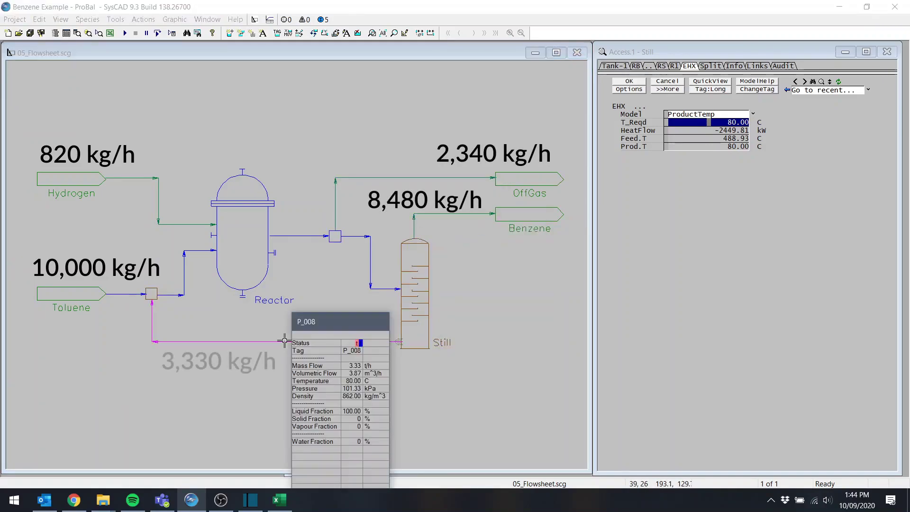
left_click(428, 215)
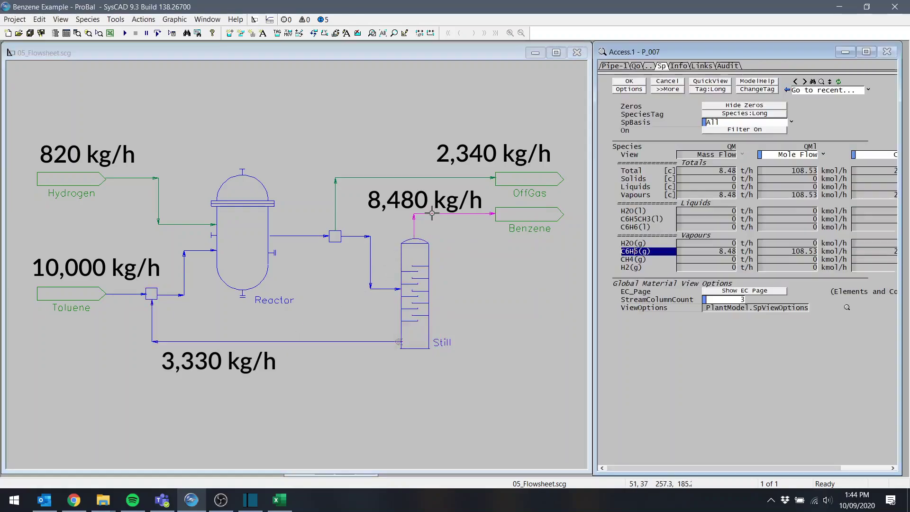
left_click(705, 251)
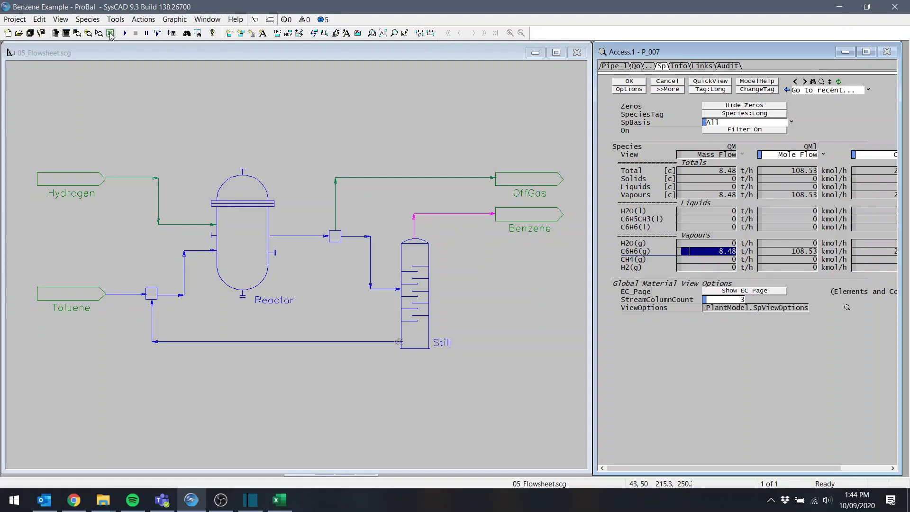
Generate the Benzene.xlsx export report and view its stream table on Sheet1
left_click(174, 19)
left_click(532, 176)
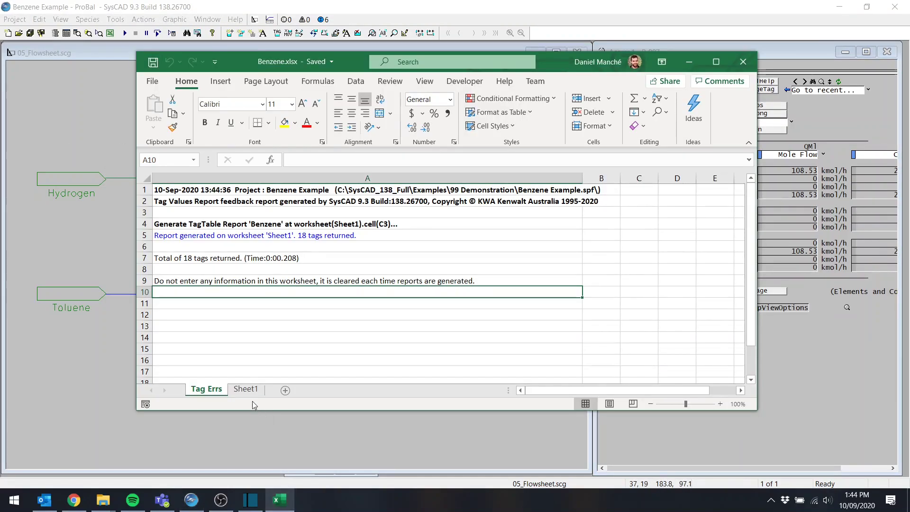
left_click(247, 389)
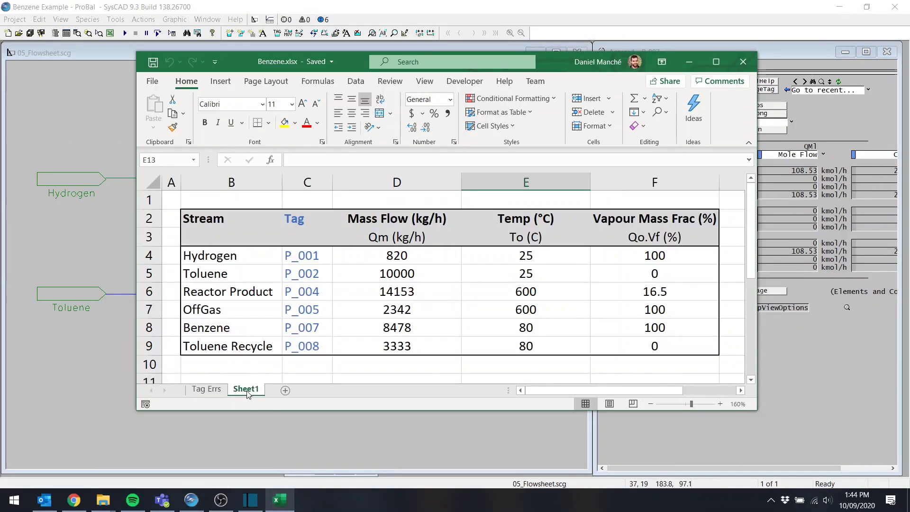